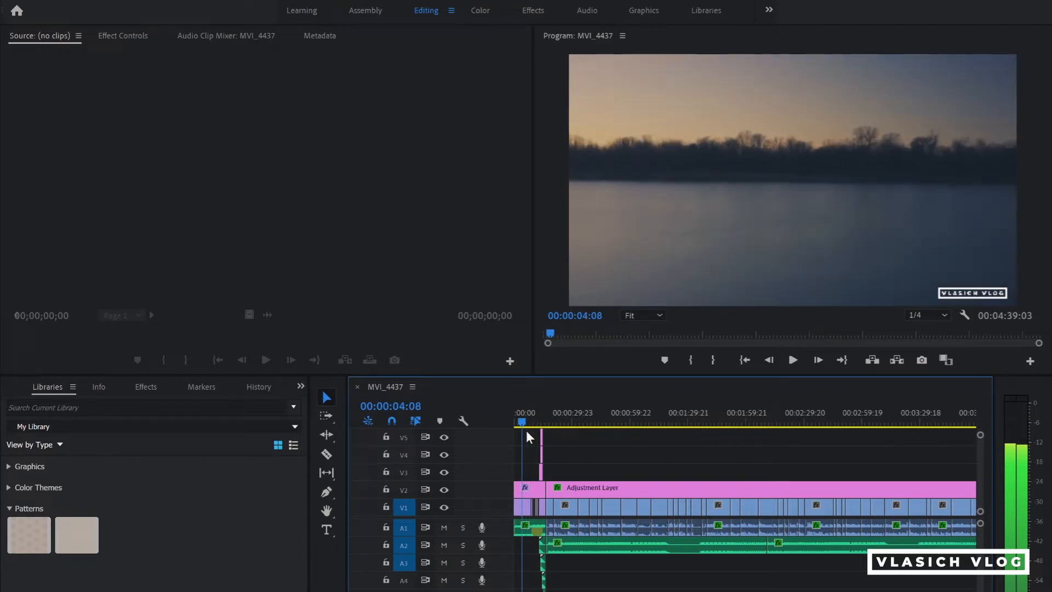
Move the playhead to 00:01:32:12 and hide the V2 track holding the adjustment layer
drag(526, 431, 528, 433)
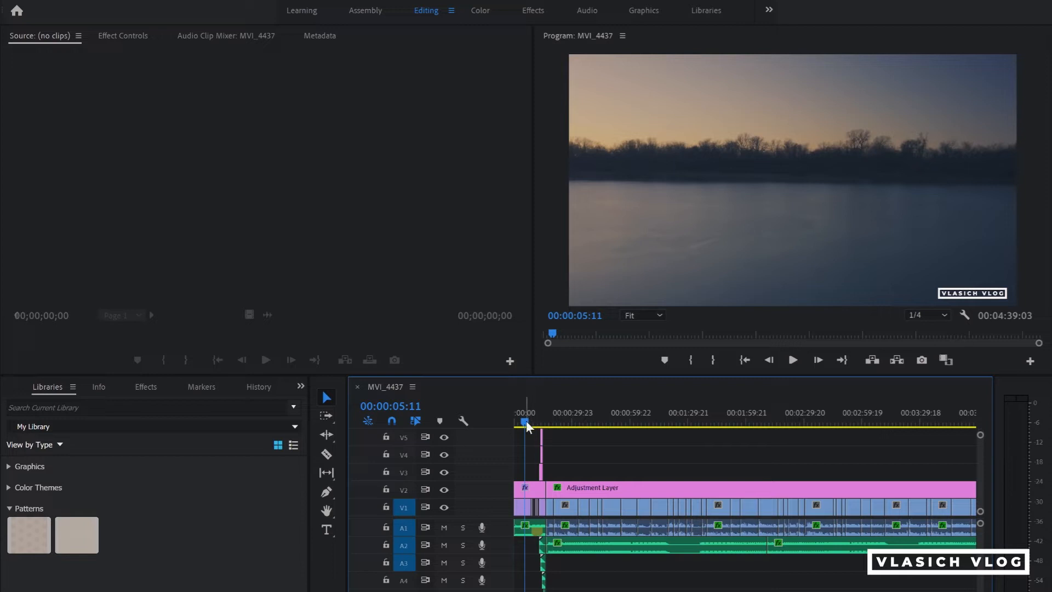
drag(526, 426, 695, 423)
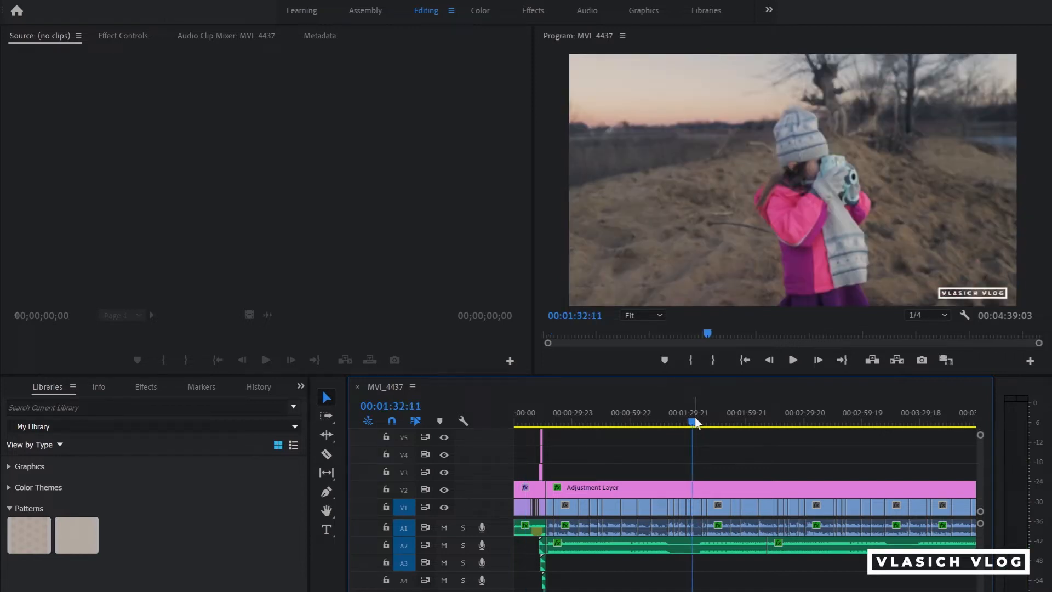
click(695, 415)
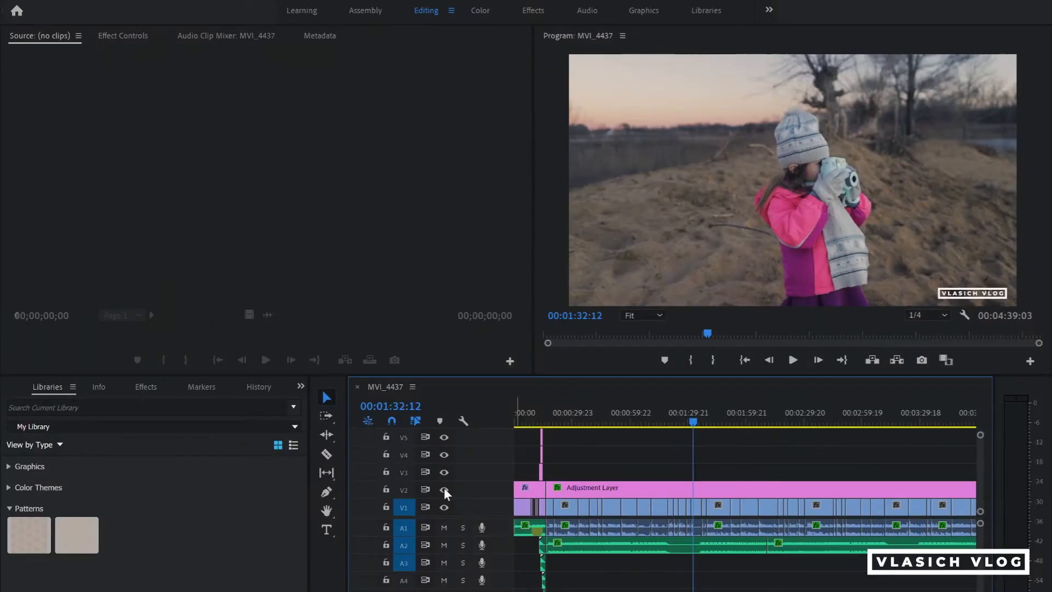
click(444, 490)
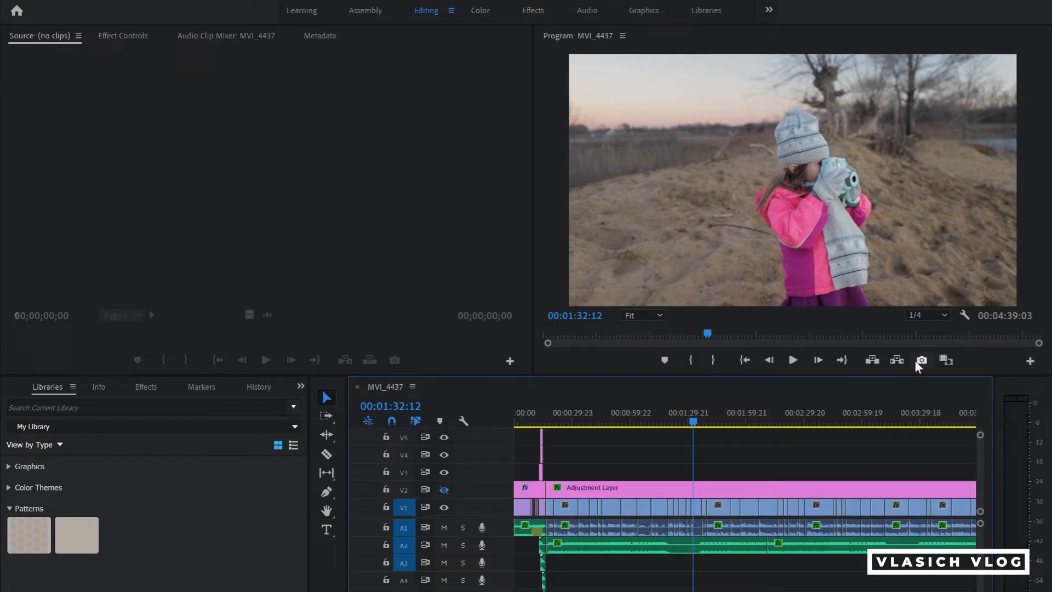
Export the current frame as a PNG named Thumbnail Tutorial and add it to Lightroom as a photo
click(923, 361)
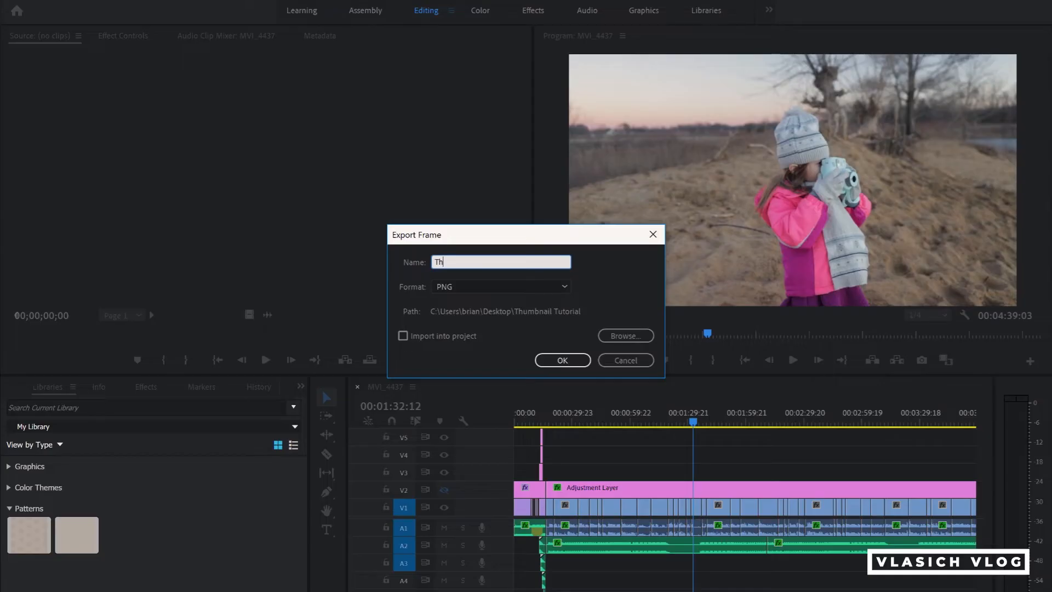
text(umbnail Tutorial)
key(Return)
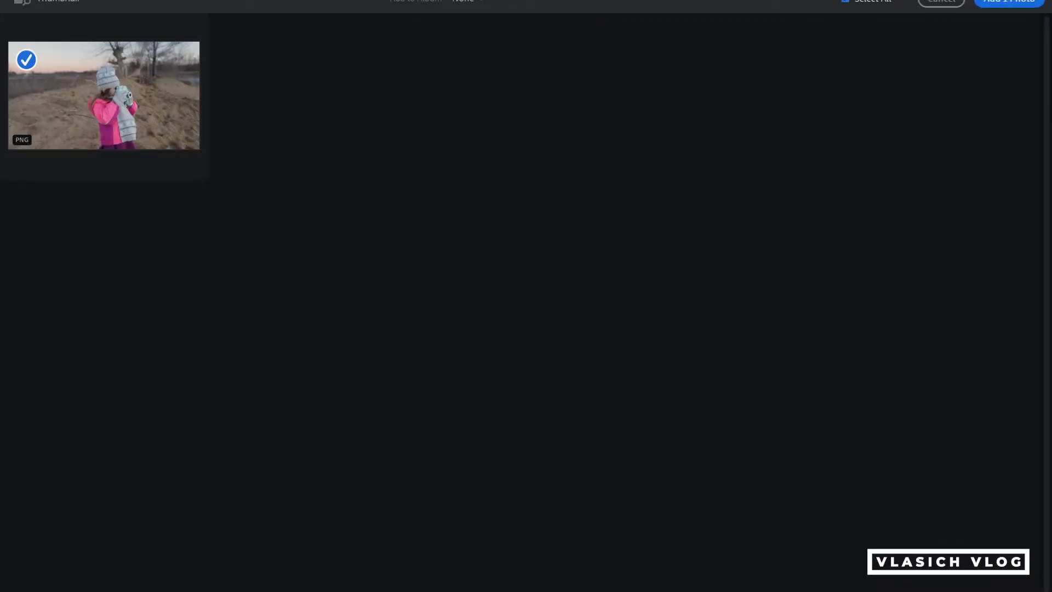
click(1019, 3)
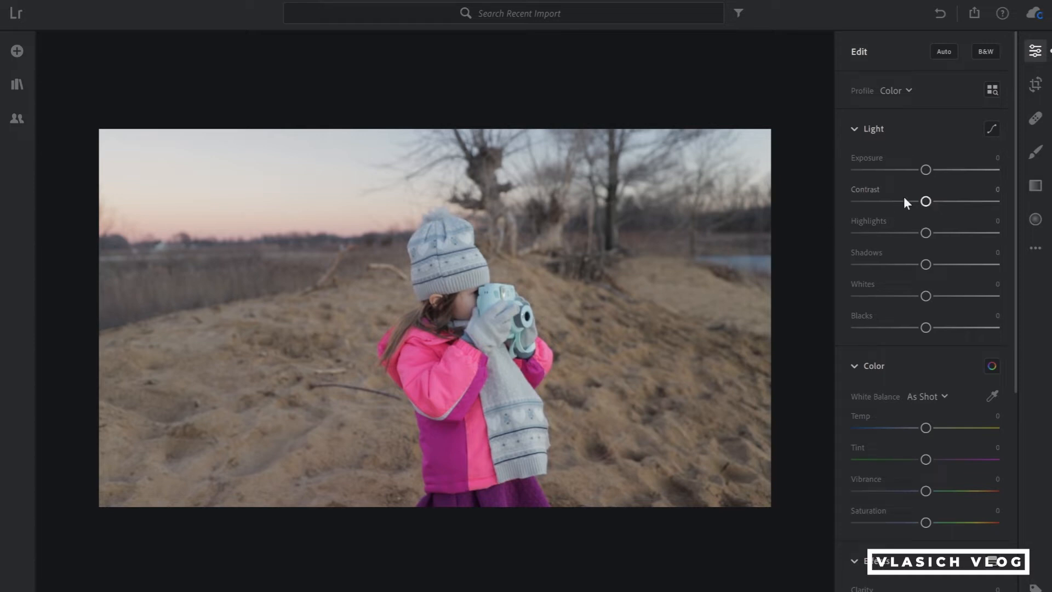
Set the photo's Contrast and Clarity to +100 and Sharpening to 150, and compare it with the original
drag(926, 201, 995, 201)
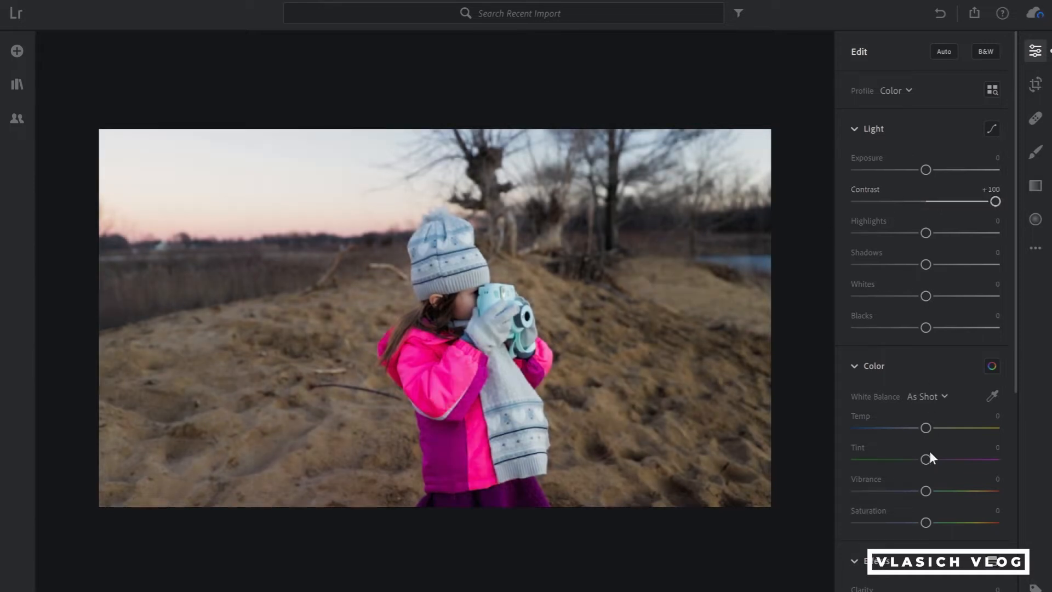
drag(1014, 263, 1022, 362)
drag(927, 443, 1028, 462)
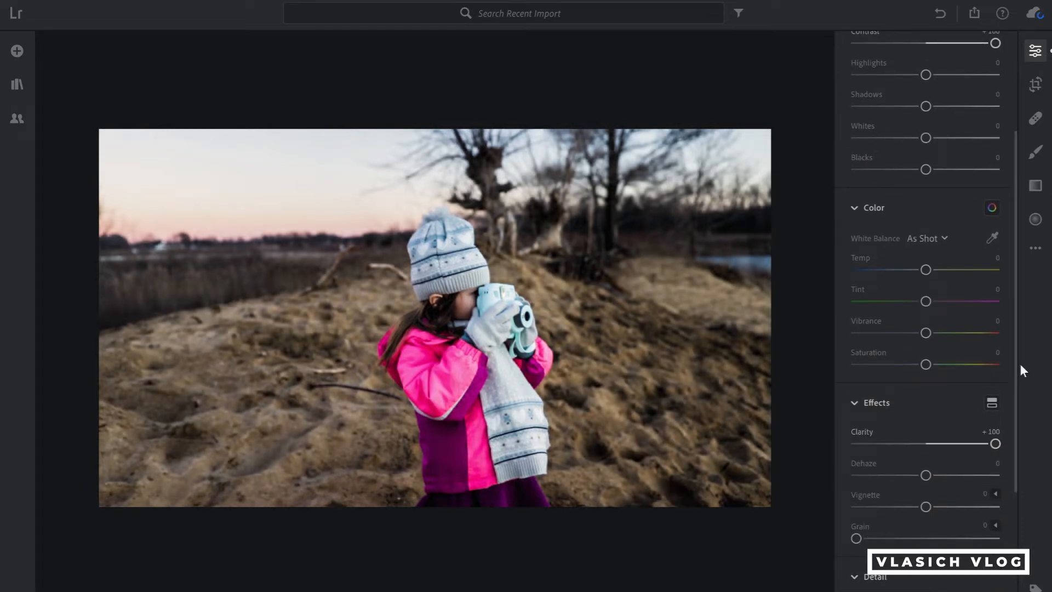
drag(1017, 357, 1012, 462)
drag(856, 455, 1043, 460)
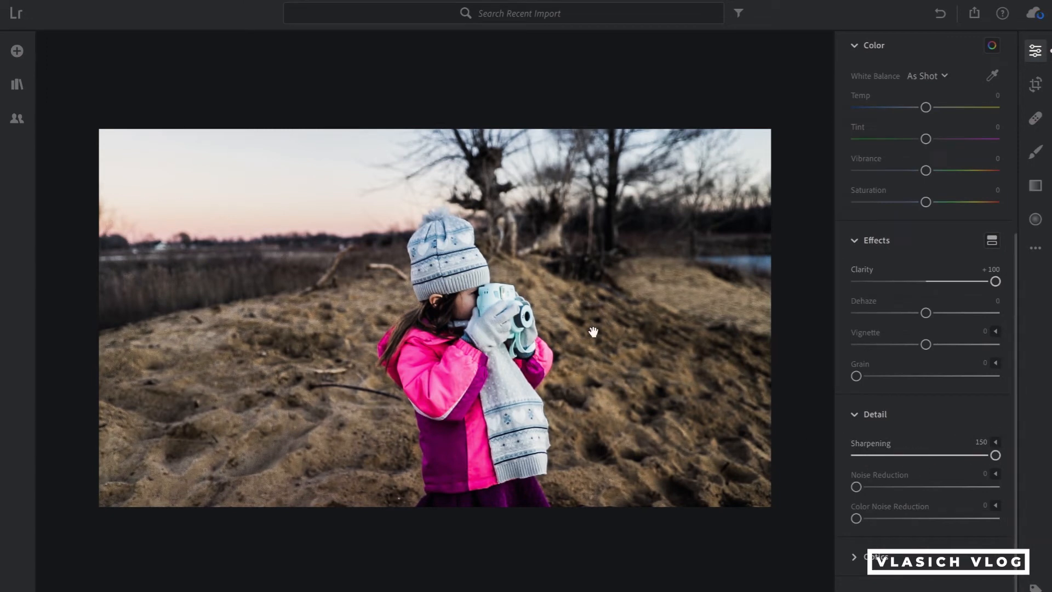
key(backslash)
key(backslash)
key(backslash)
key(backslash)
Lower the photo's Highlights, Shadows and Whites to -100 each
drag(1017, 301, 1014, 97)
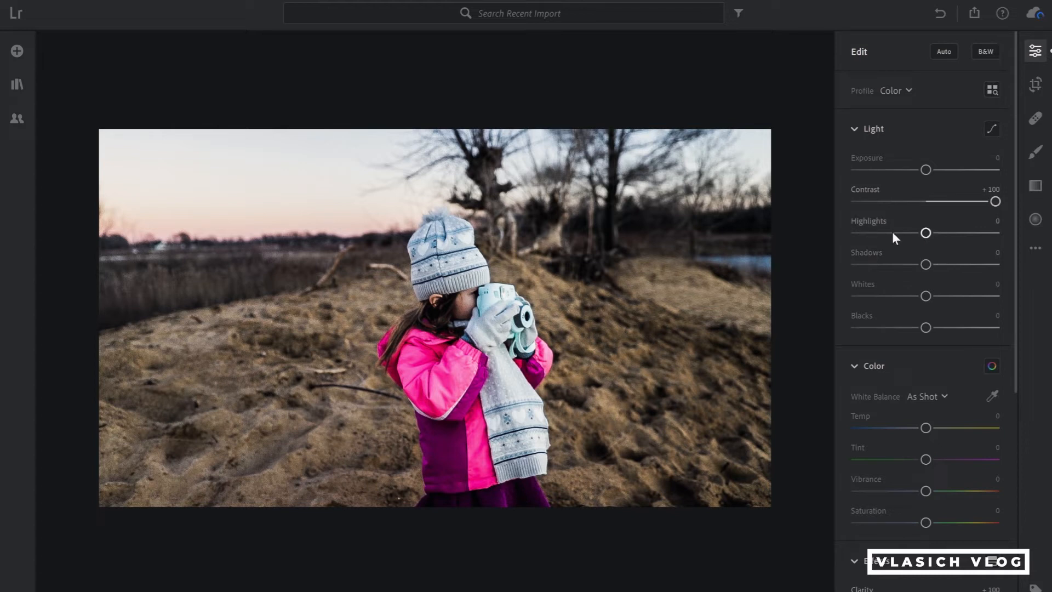
drag(926, 233, 817, 235)
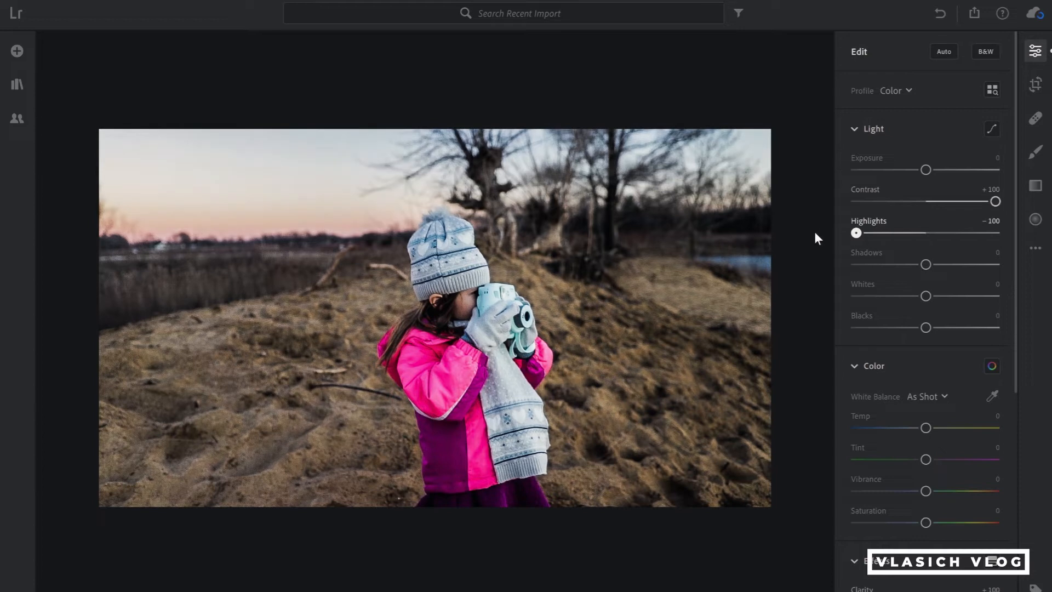
drag(924, 265, 788, 269)
drag(925, 296, 785, 303)
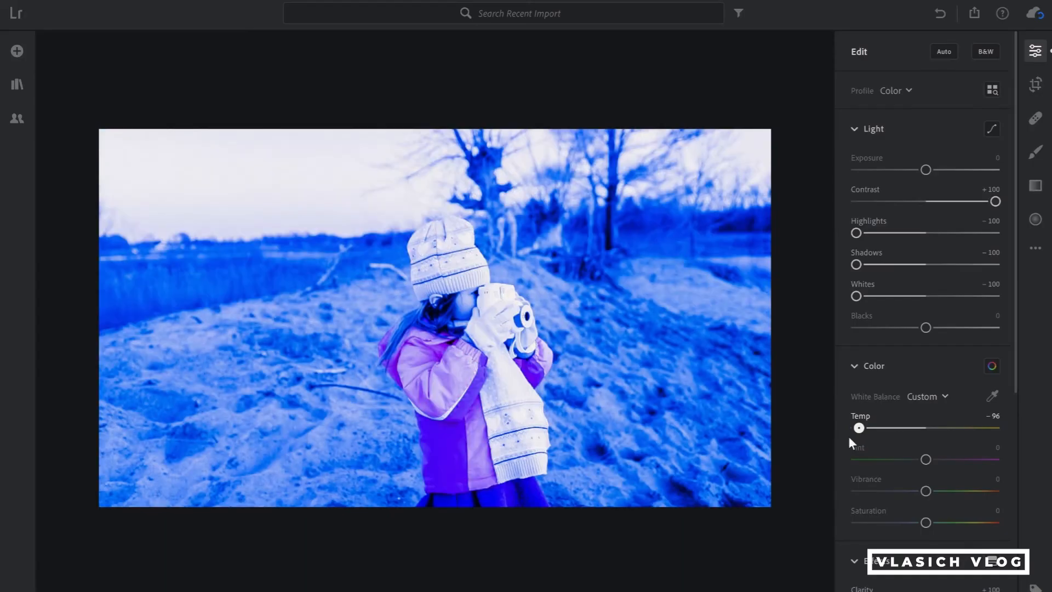
Set the photo's Temp to -10, Vibrance to +100 and Saturation to +26
drag(849, 438, 816, 442)
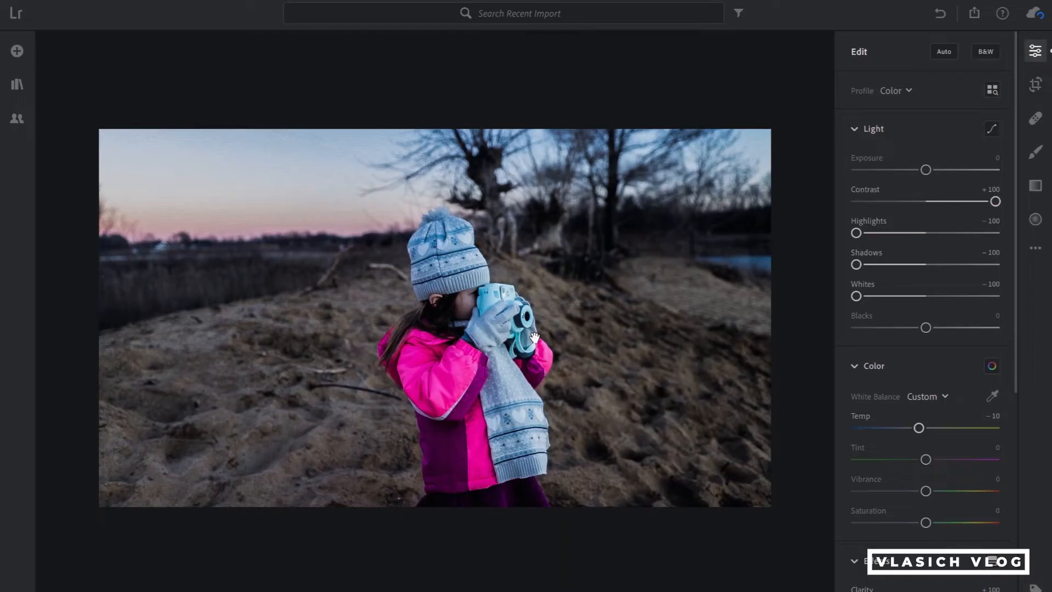
drag(926, 491, 1008, 489)
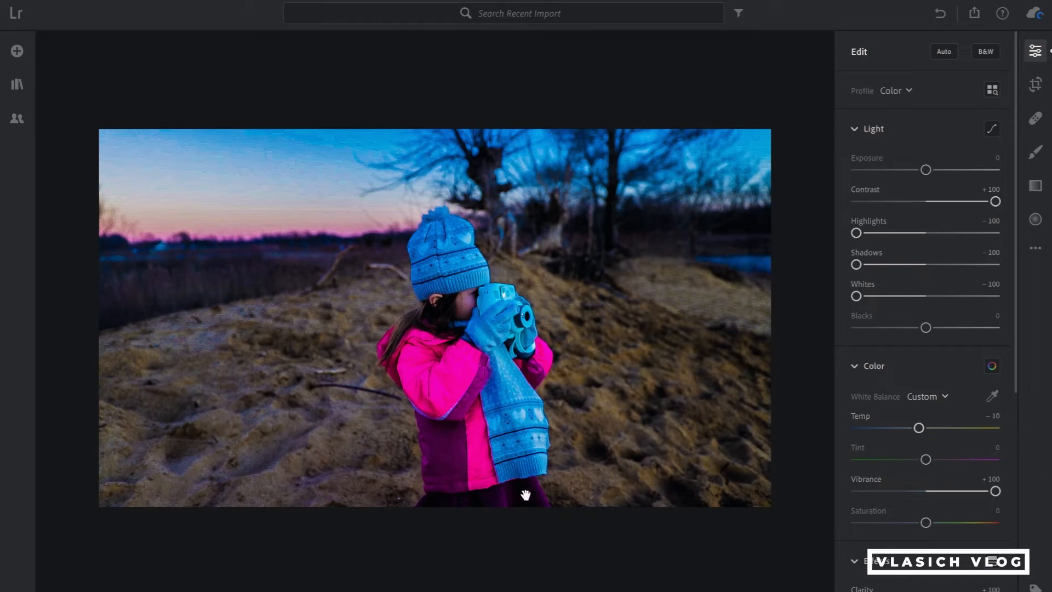
mouse_move(929, 525)
mouse_down()
mouse_move(959, 522)
mouse_move(941, 523)
mouse_up()
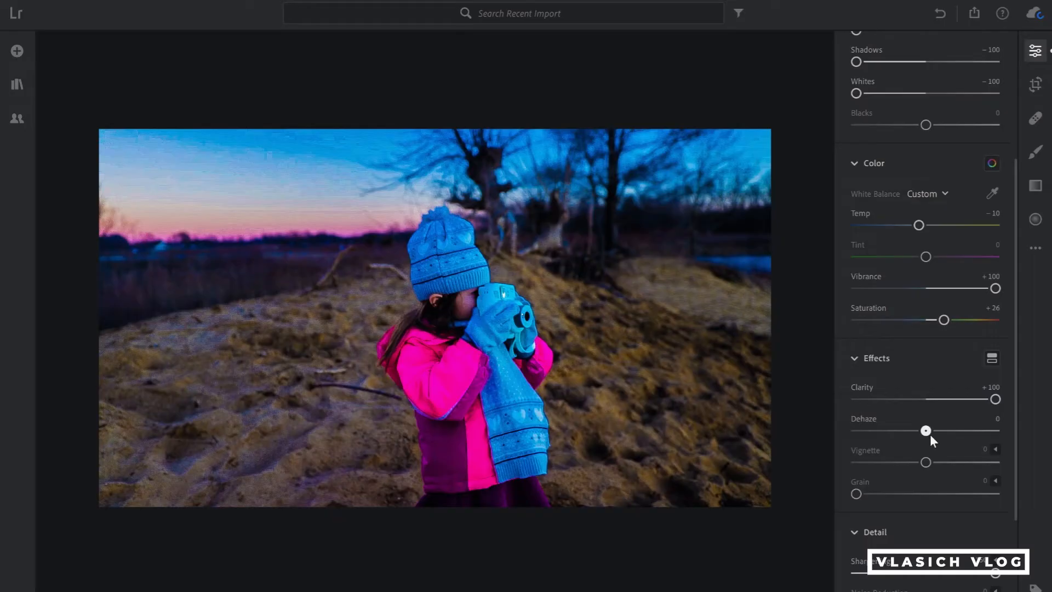
Set the photo's Dehaze to +15 and Vignette to -7
drag(929, 432, 939, 434)
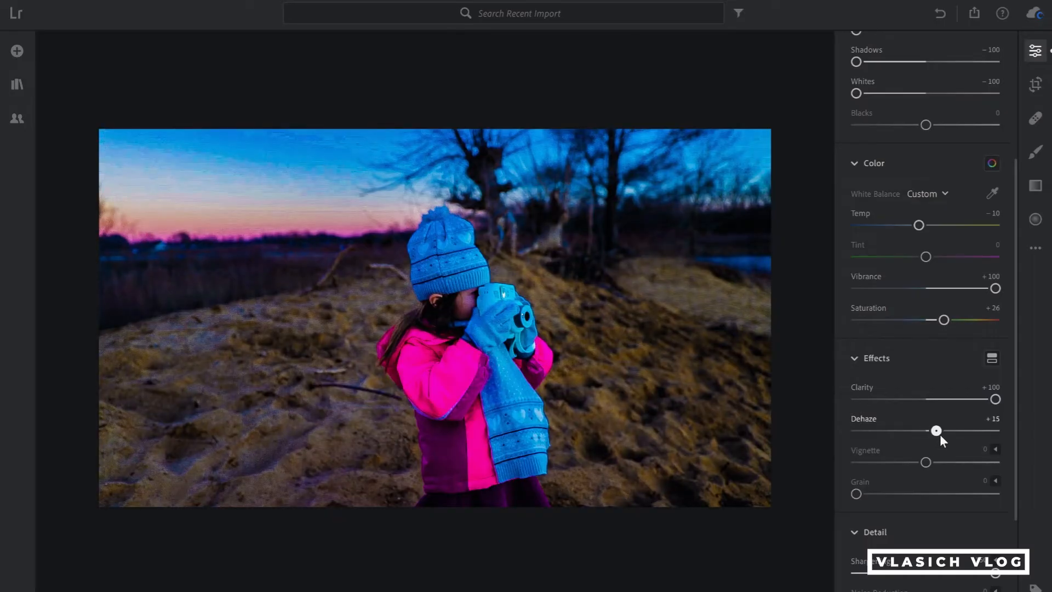
drag(925, 463, 921, 464)
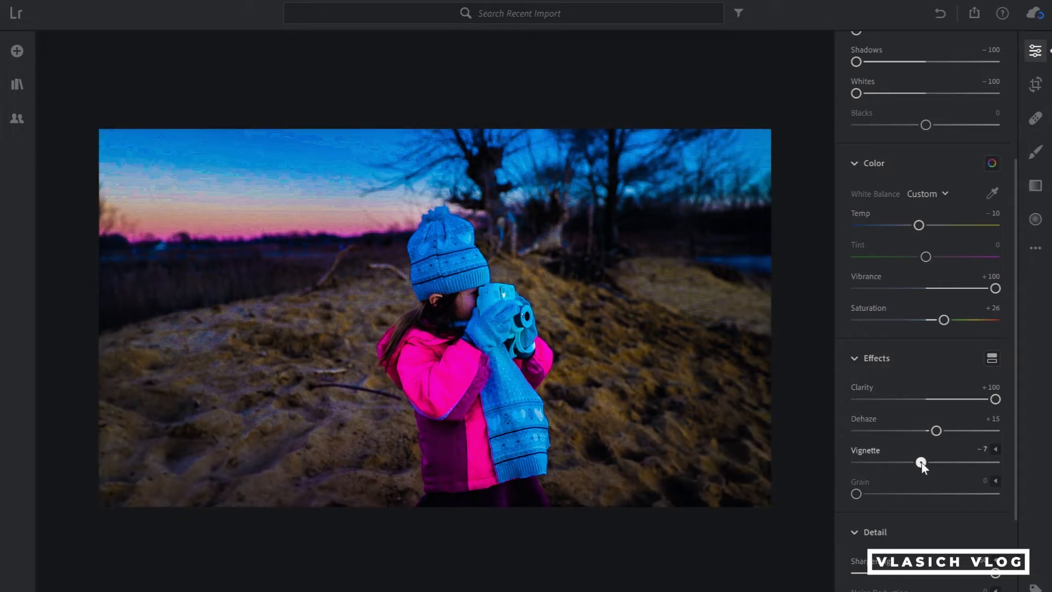
Set the photo's Color Noise Reduction to 100 and Noise Reduction to 61
drag(1012, 403, 1012, 512)
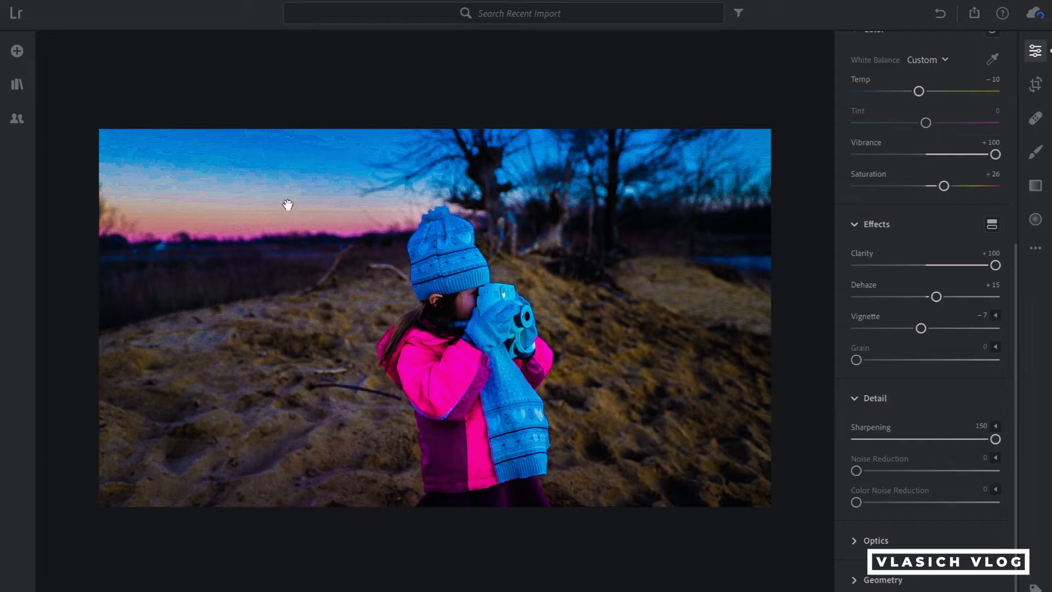
drag(857, 501, 996, 501)
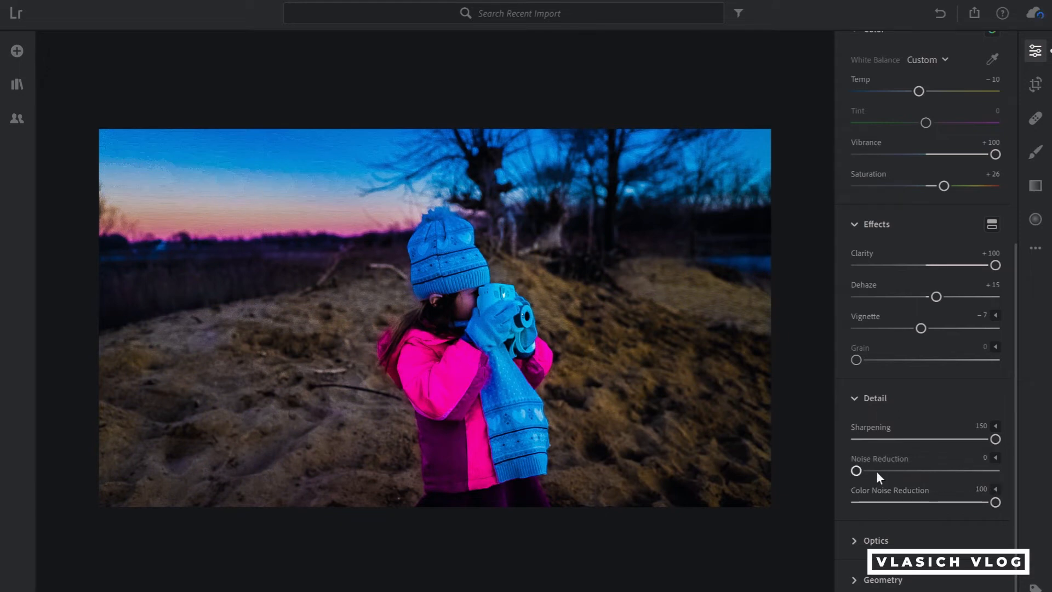
drag(857, 471, 931, 472)
drag(935, 470, 942, 471)
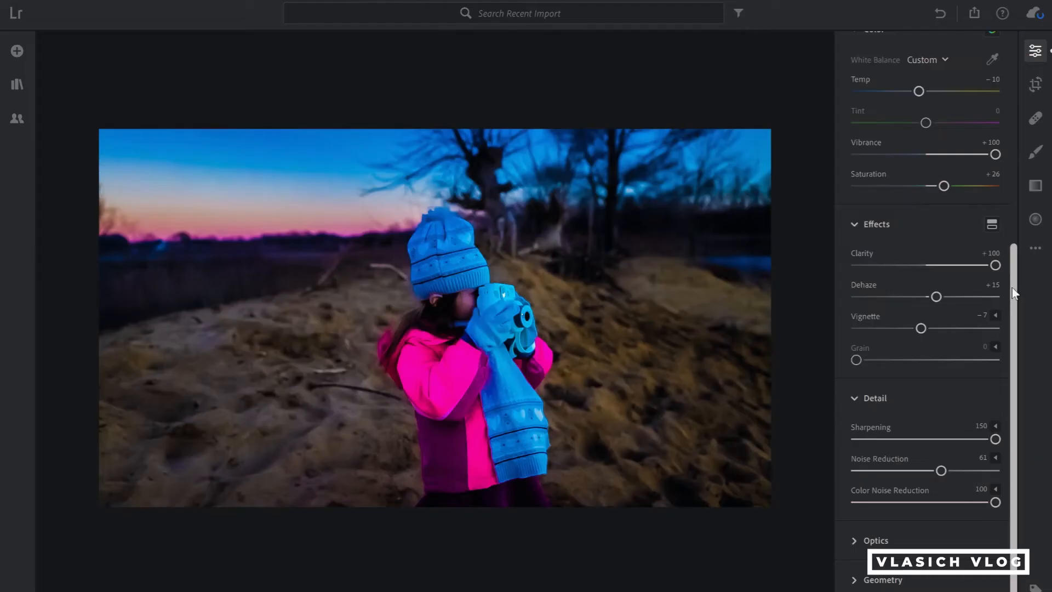
Set the photo's Exposure to +0.73 and Blacks to -65
scroll(1014, 219, up, 5)
scroll(1017, 156, up, 2)
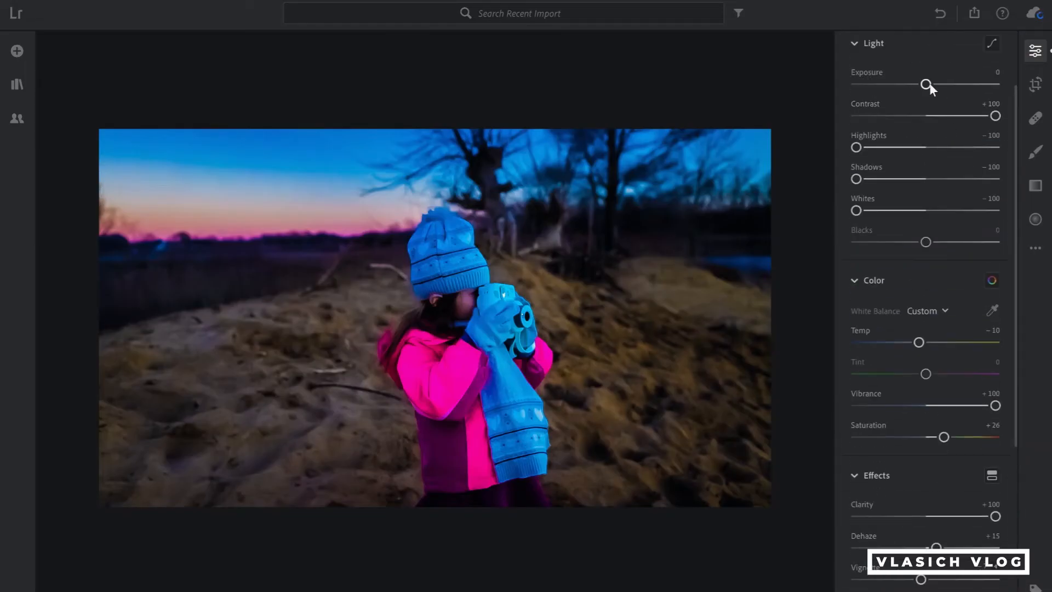
drag(926, 84, 938, 84)
drag(926, 242, 883, 251)
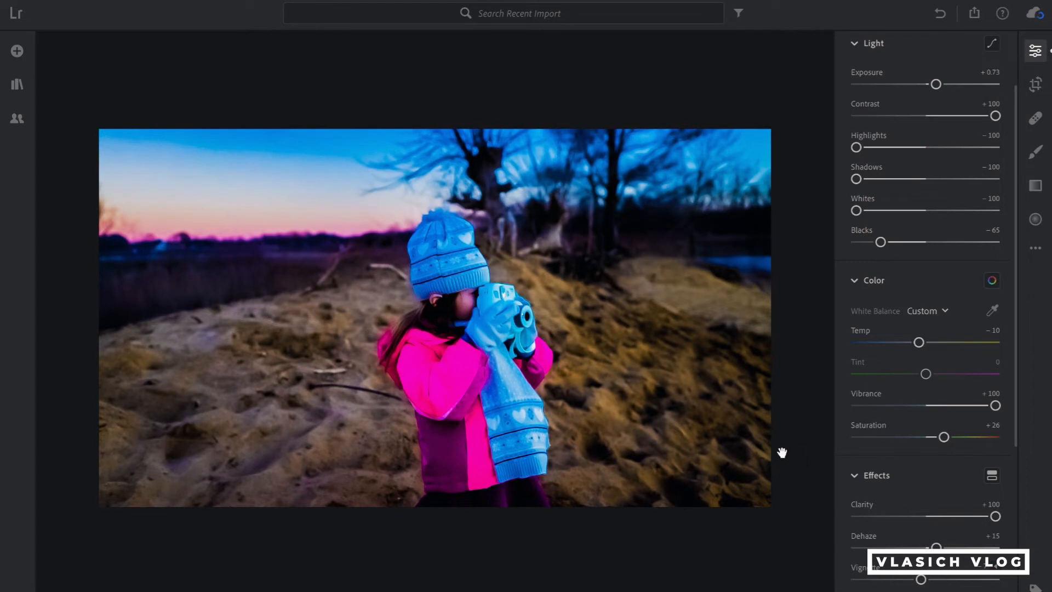
Compare the finished edit with the original photo
key(backslash)
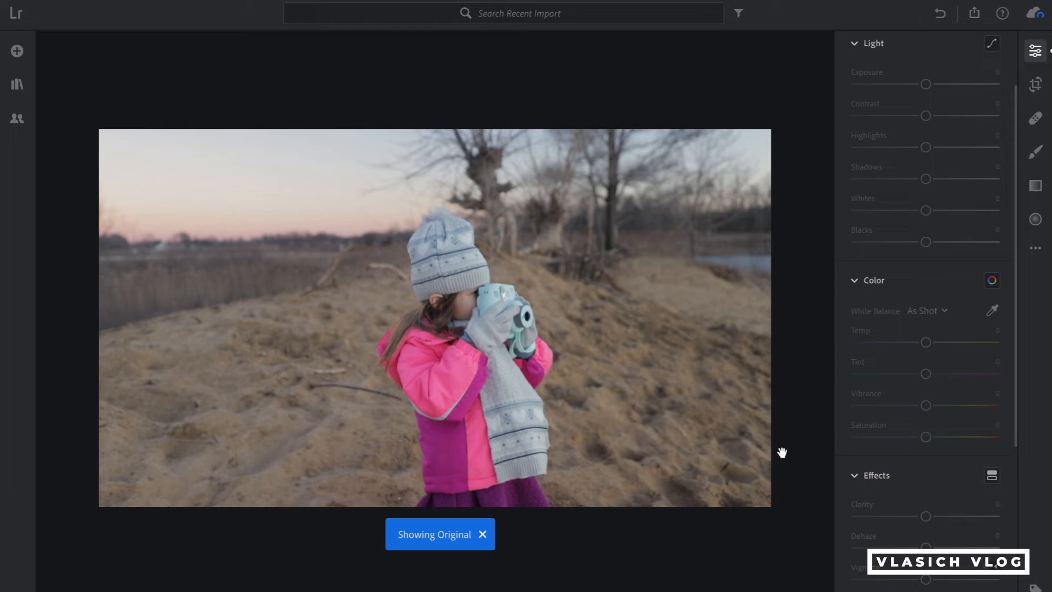
key(backslash)
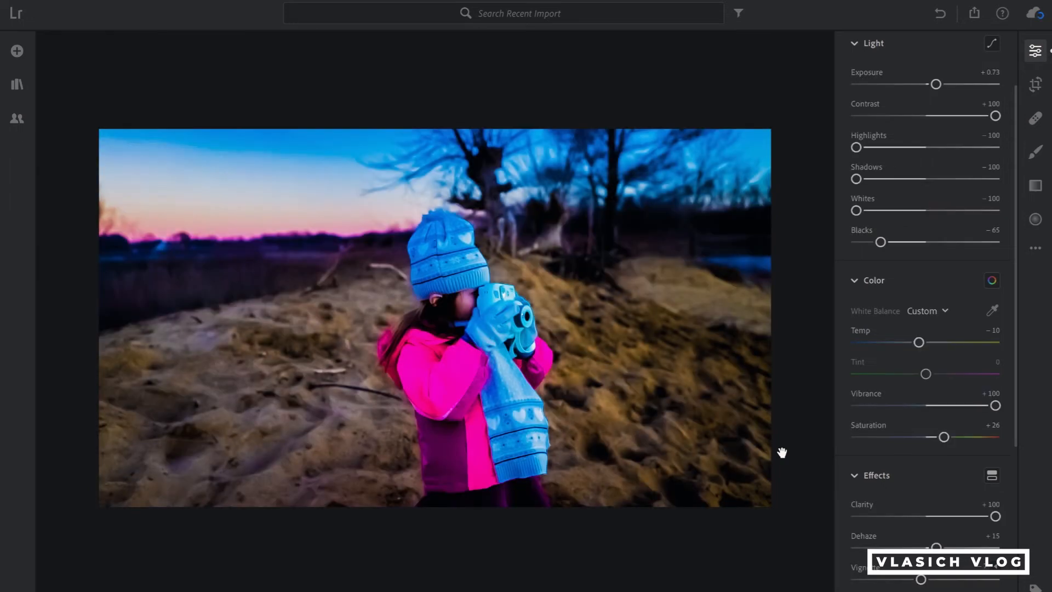
key(backslash)
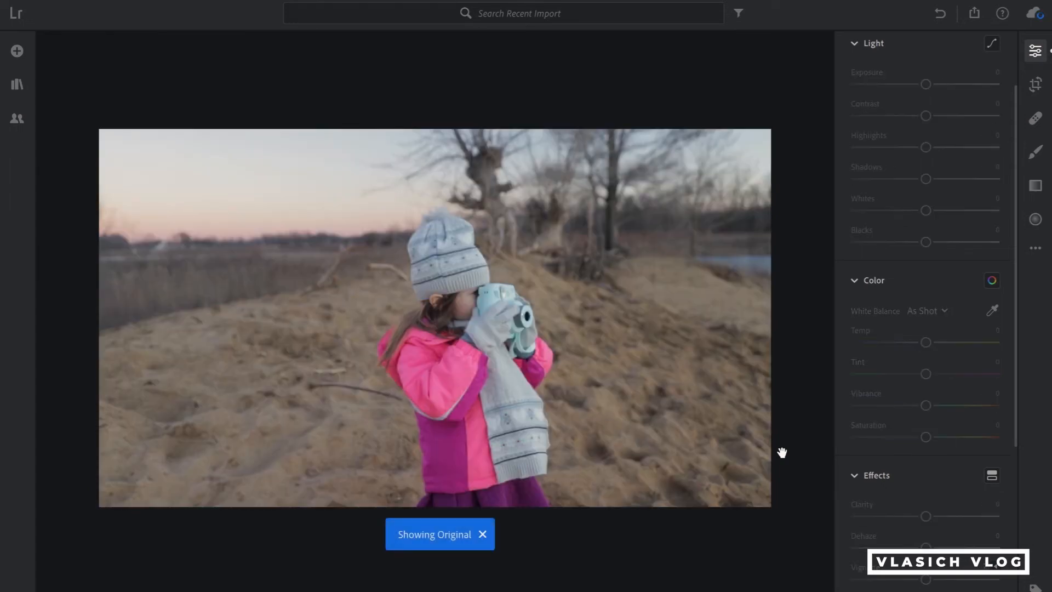
key(backslash)
key(backslash)
key(backslash)
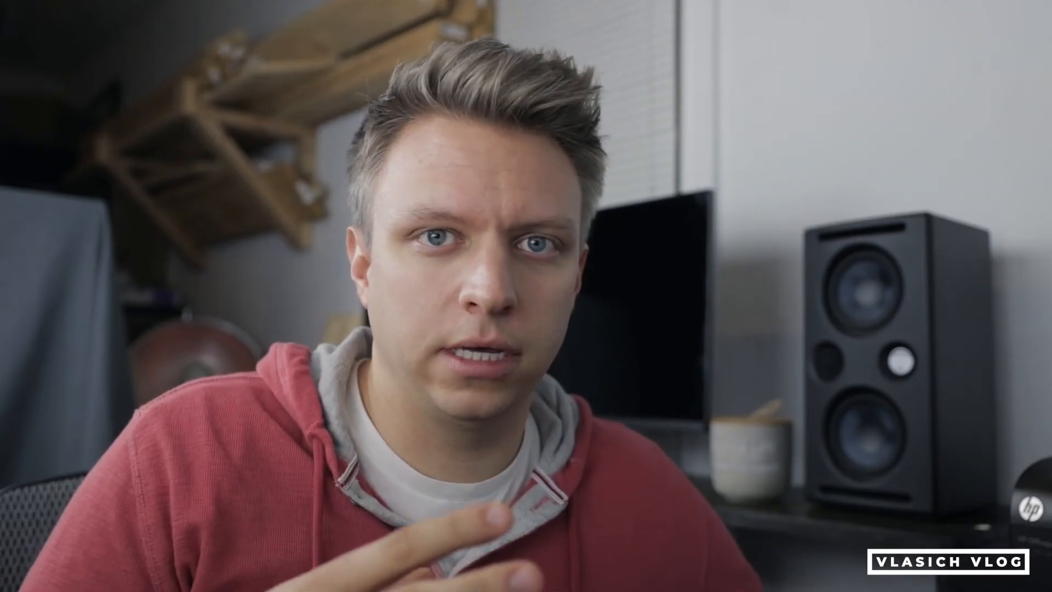